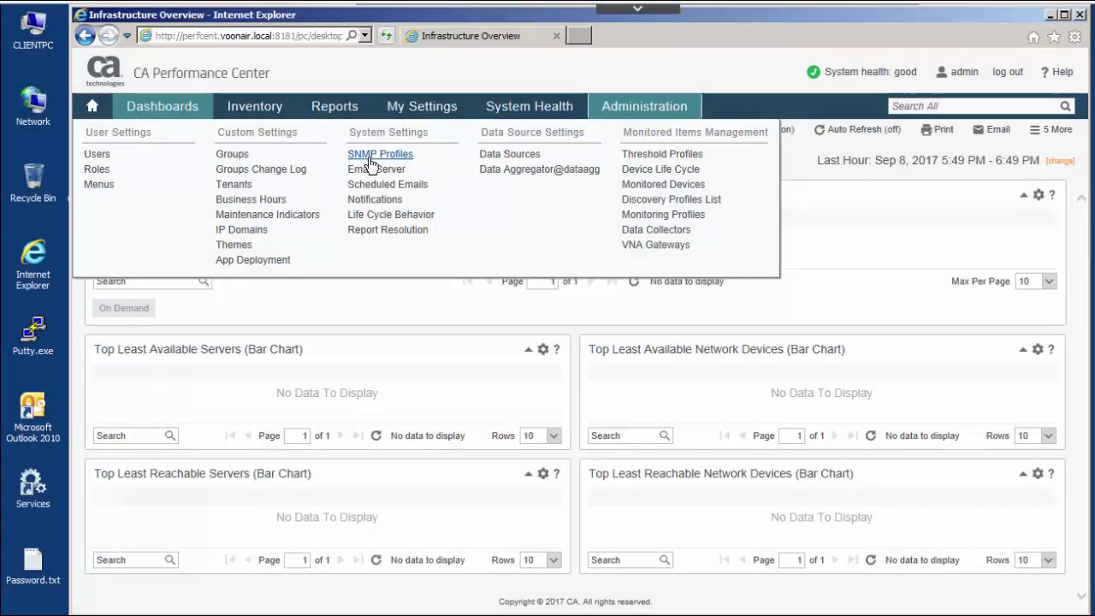
Start a new SNMP profile named tokyo and set its SNMP version to SNMPv3
{"action": "left_click", "coordinate": [370, 157]}
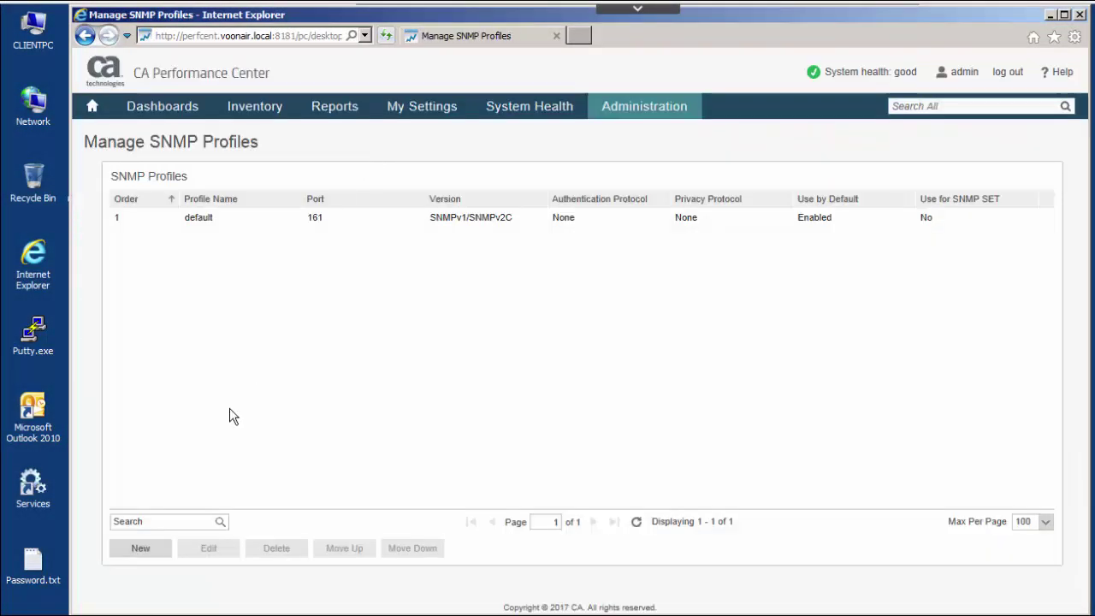
{"action": "left_click", "coordinate": [144, 548]}
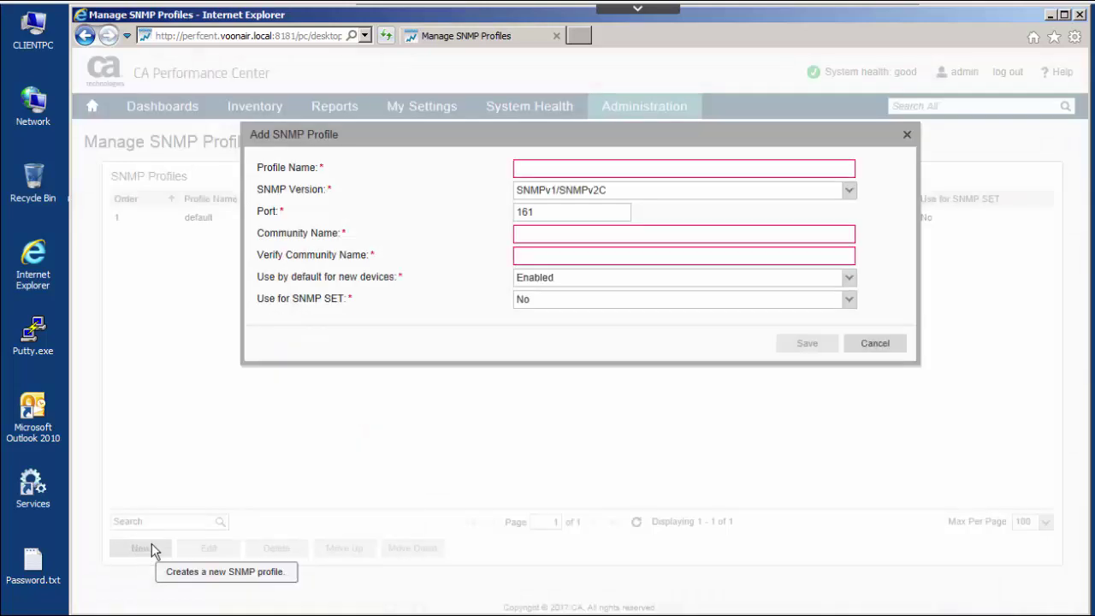
{"action": "left_click", "coordinate": [750, 170]}
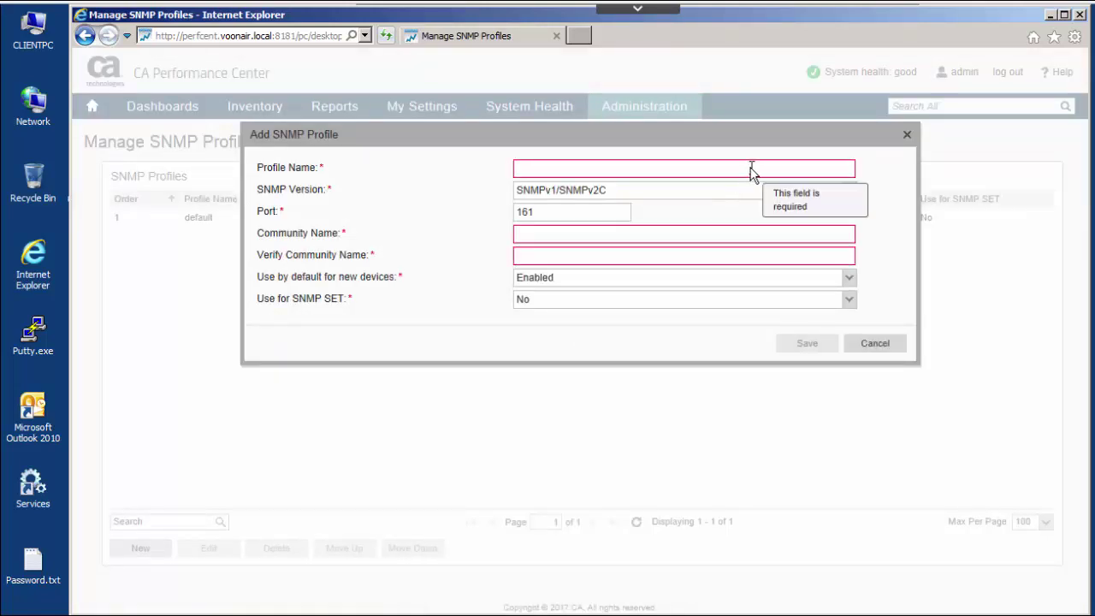
{"action": "type", "text": "tokyo"}
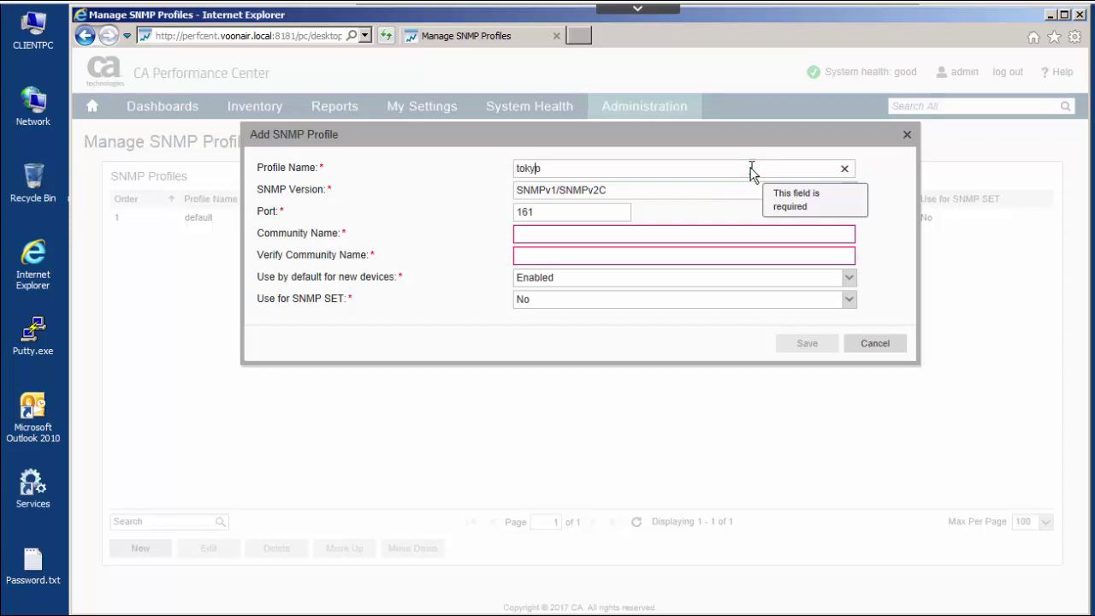
{"action": "key", "text": "Tab"}
{"action": "key", "text": "Down"}
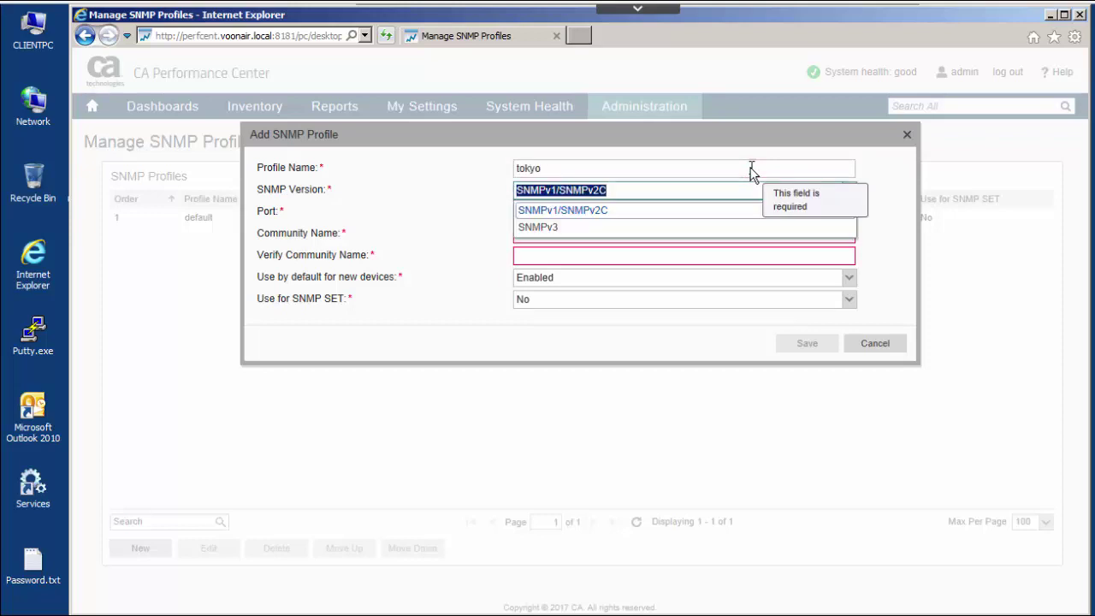
{"action": "key", "text": "Down"}
{"action": "key", "text": "Return"}
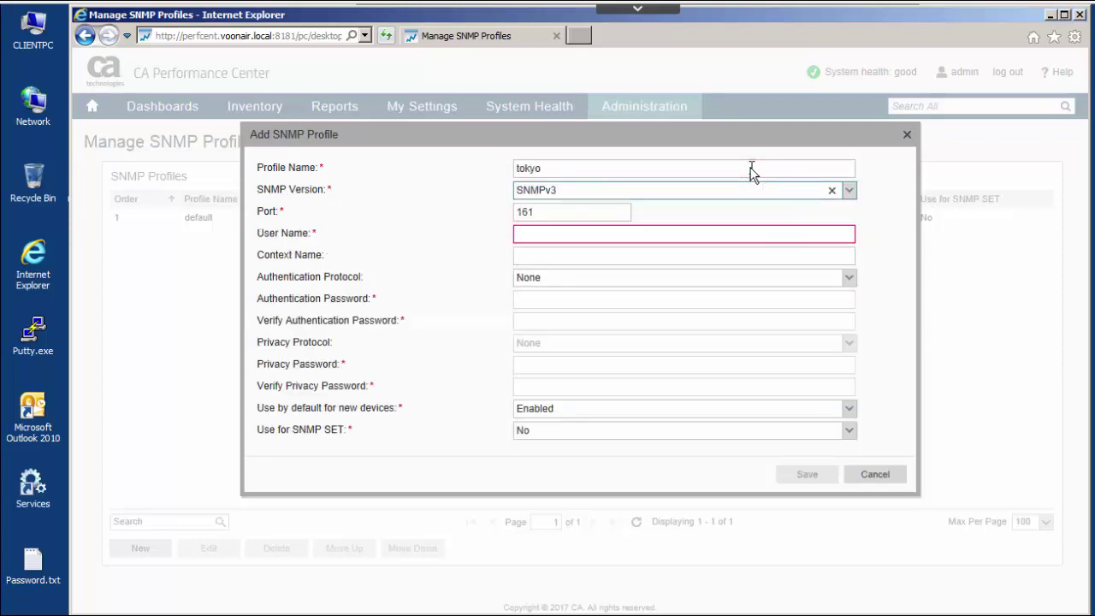
Set the tokyo profile's user name to administrator and its authentication protocol to MD5
{"action": "key", "text": "Tab"}
{"action": "key", "text": "Tab"}
{"action": "type", "text": "administrator"}
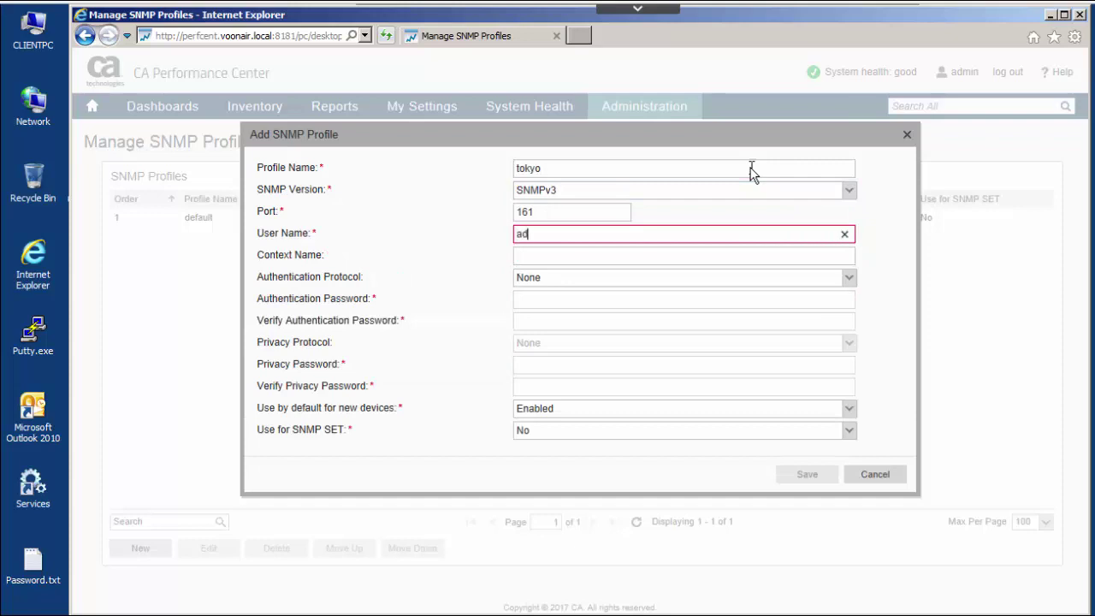
{"action": "key", "text": "Tab"}
{"action": "key", "text": "Tab"}
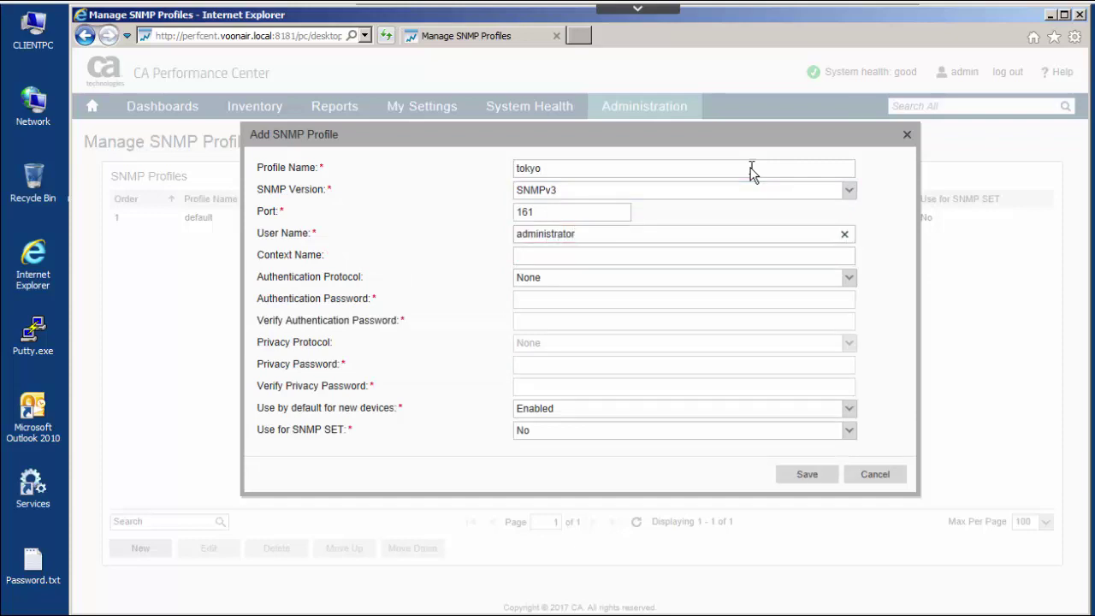
{"action": "type", "text": "MD5"}
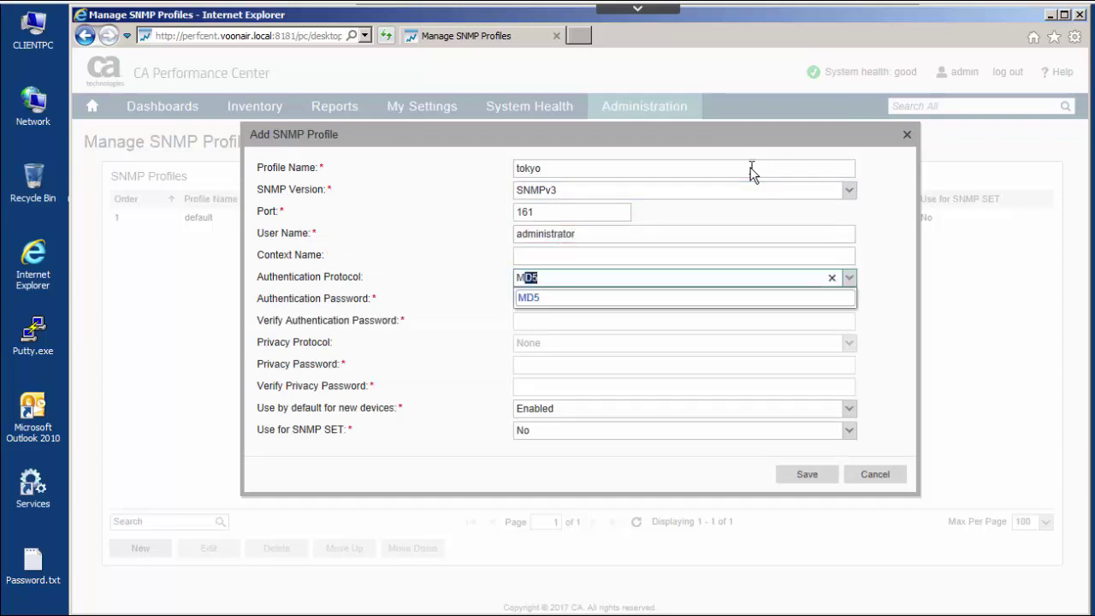
{"action": "key", "text": "Return"}
{"action": "key", "text": "Tab"}
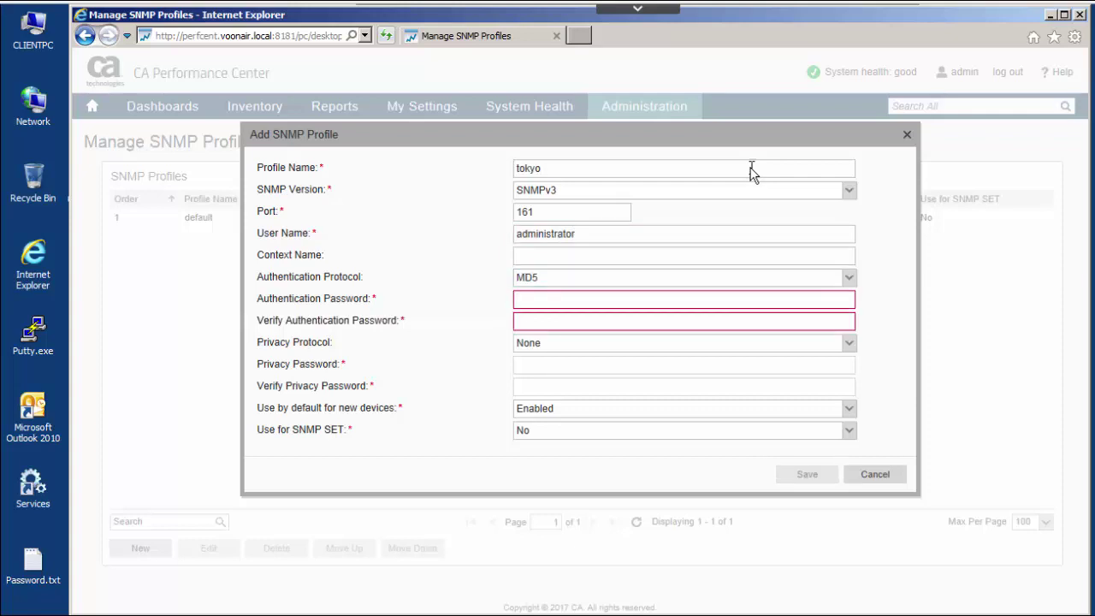
Enter the authentication password for the tokyo profile and repeat it in the verification field
{"action": "type", "text": "*******"}
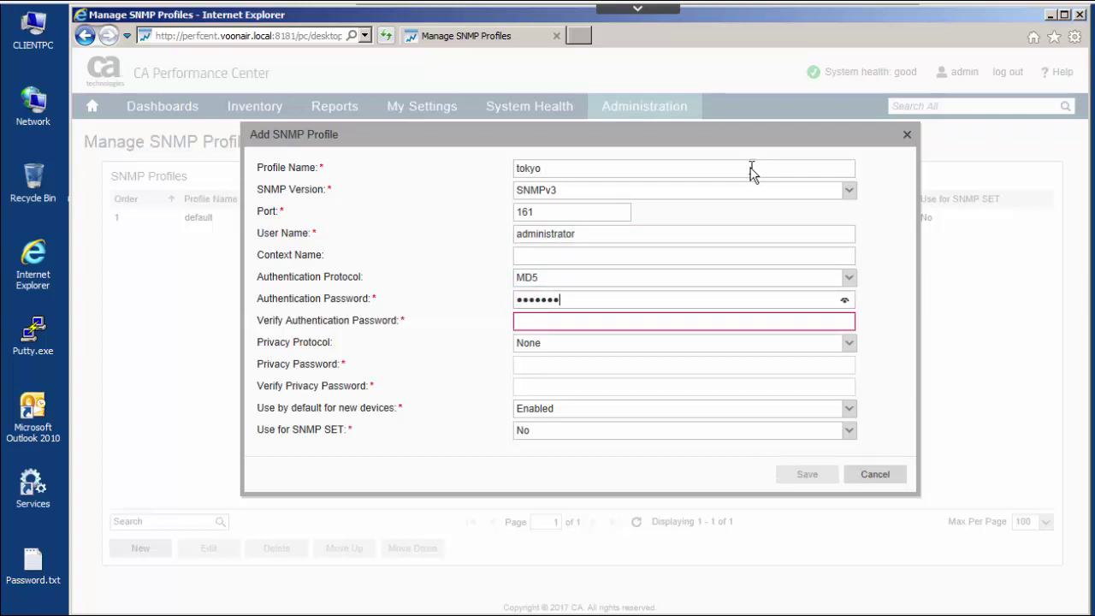
{"action": "type", "text": "*****"}
{"action": "key", "text": "Tab"}
{"action": "type", "text": "************"}
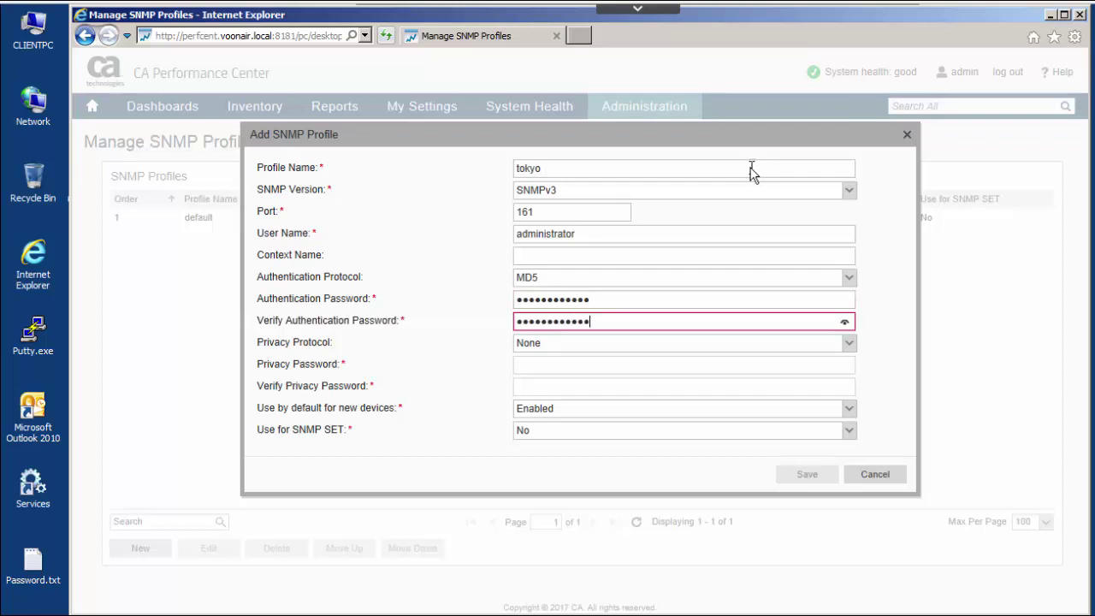
Set the privacy protocol to DES, enter and verify the privacy password, and save the tokyo profile
{"action": "key", "text": "Tab"}
{"action": "type", "text": "des"}
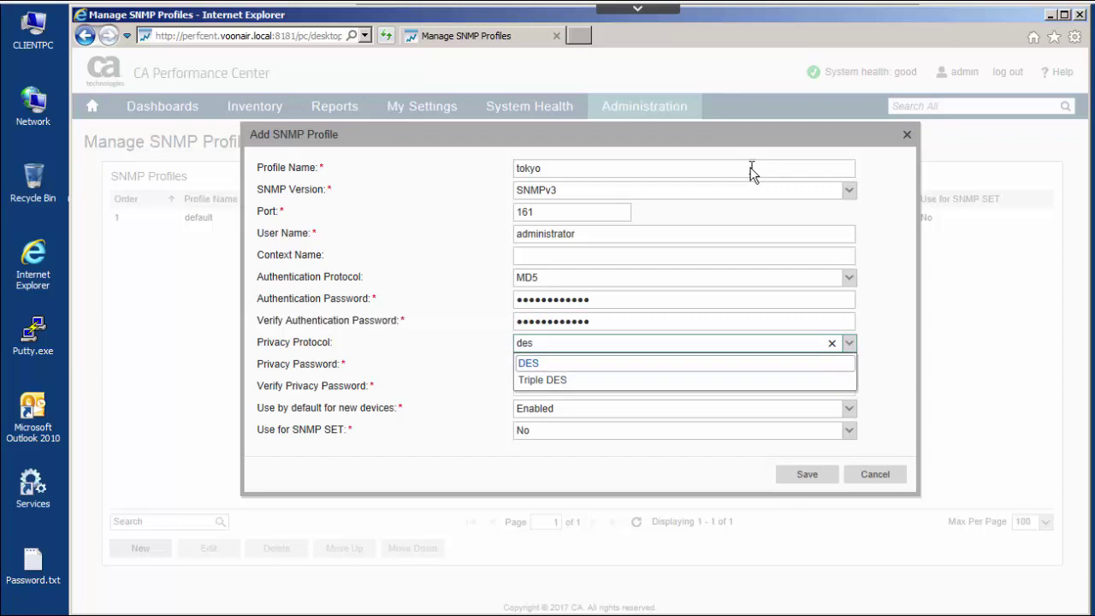
{"action": "key", "text": "Return"}
{"action": "key", "text": "Tab"}
{"action": "type", "text": "********"}
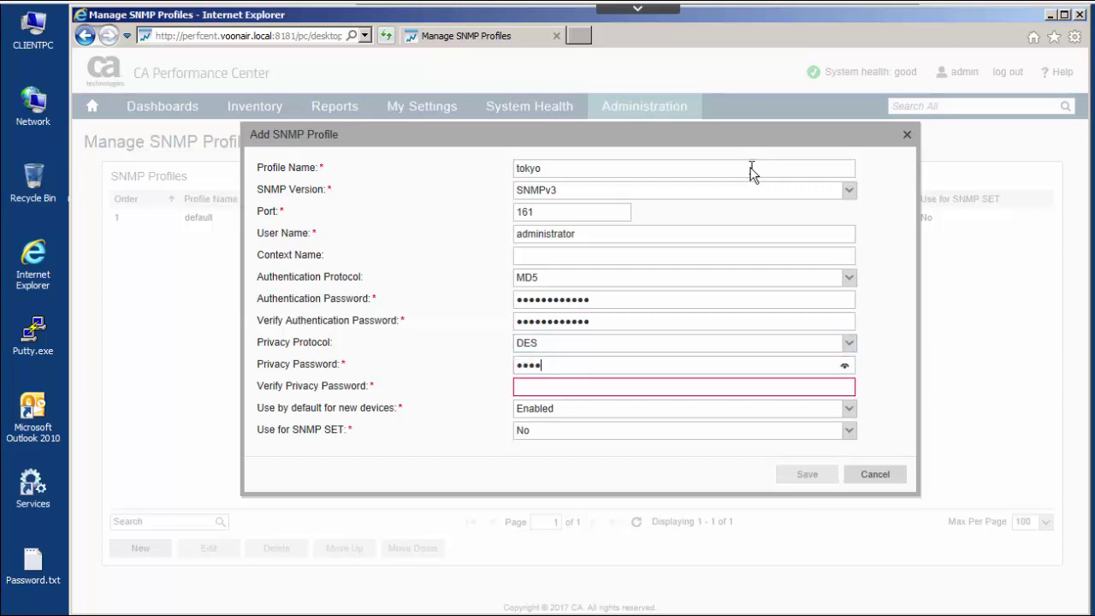
{"action": "key", "text": "Tab"}
{"action": "type", "text": "********"}
{"action": "left_click", "coordinate": [815, 478]}
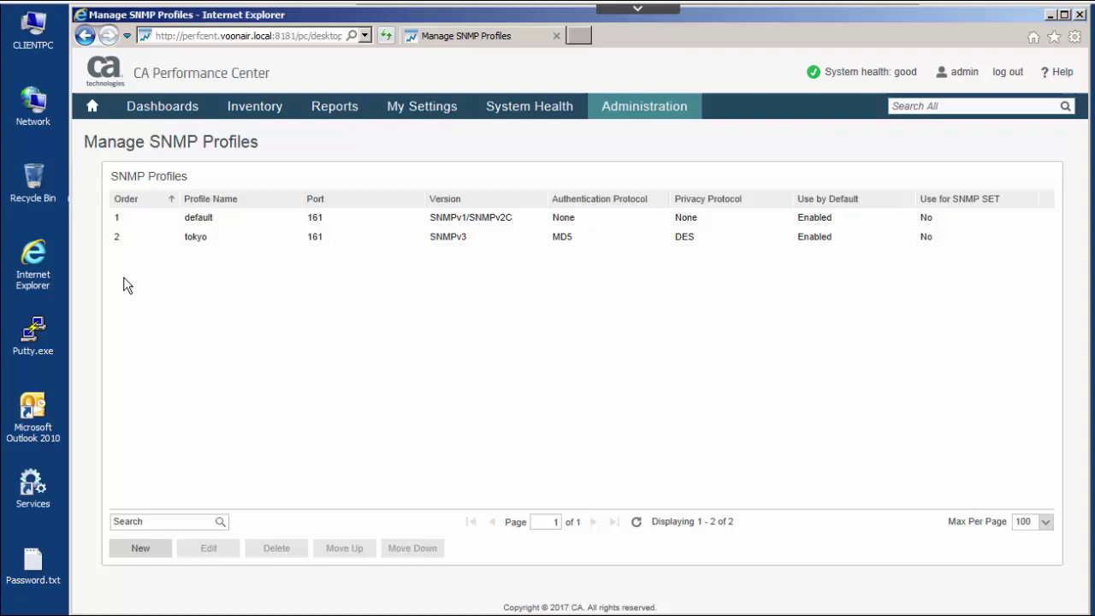
Move the tokyo profile up one place in the SNMP profile order
{"action": "left_click", "coordinate": [125, 242]}
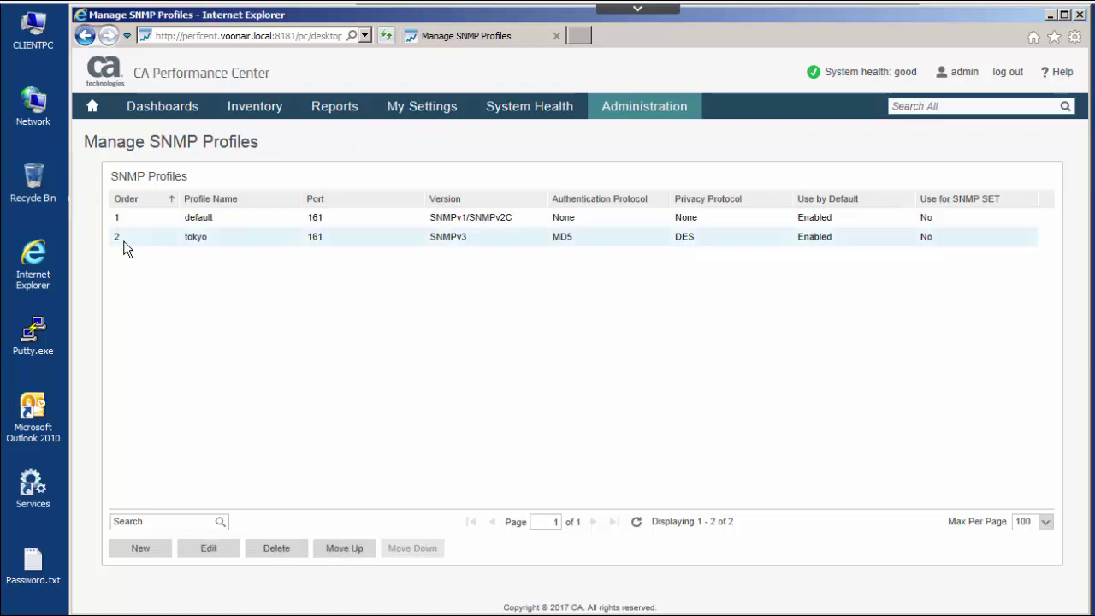
{"action": "left_click", "coordinate": [334, 547]}
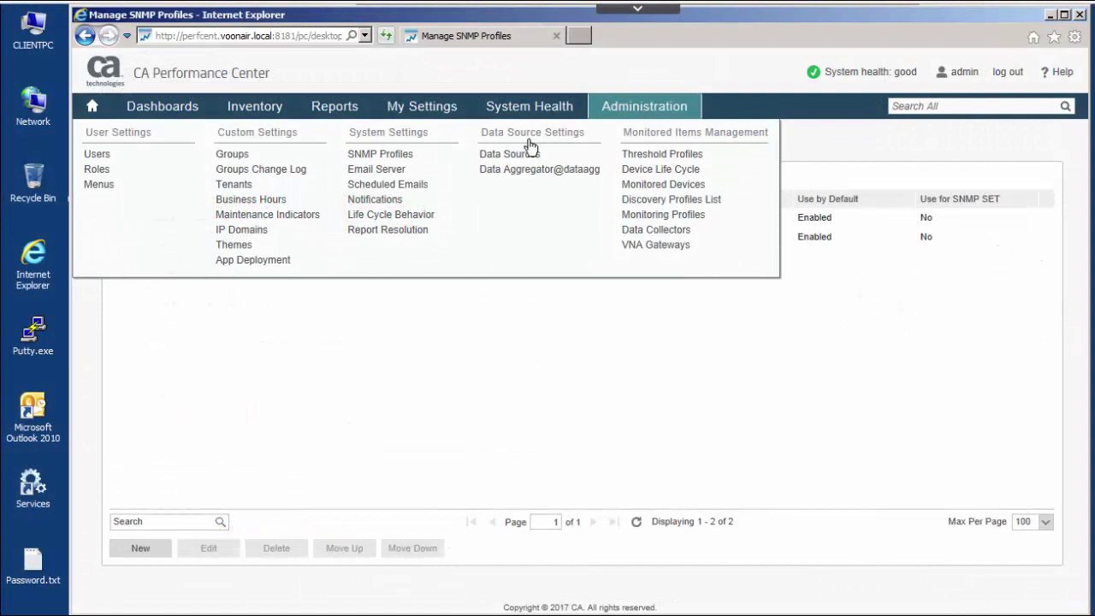
Create an IP domain named na_asia with the description "IP domain for the North America & Asia aggregate site"
{"action": "left_click", "coordinate": [260, 232]}
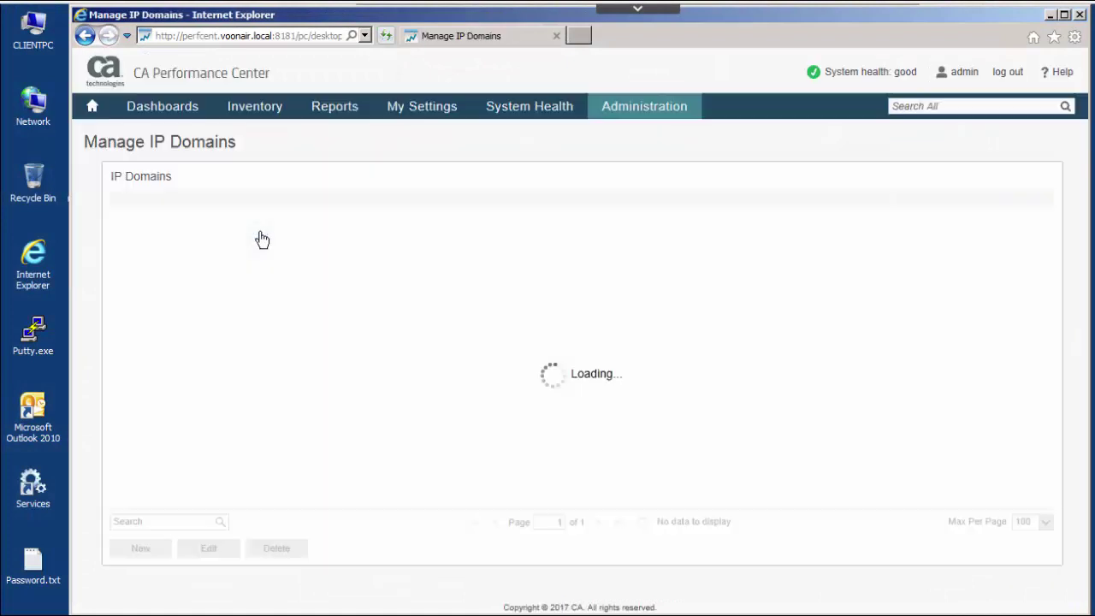
{"action": "left_click", "coordinate": [156, 550]}
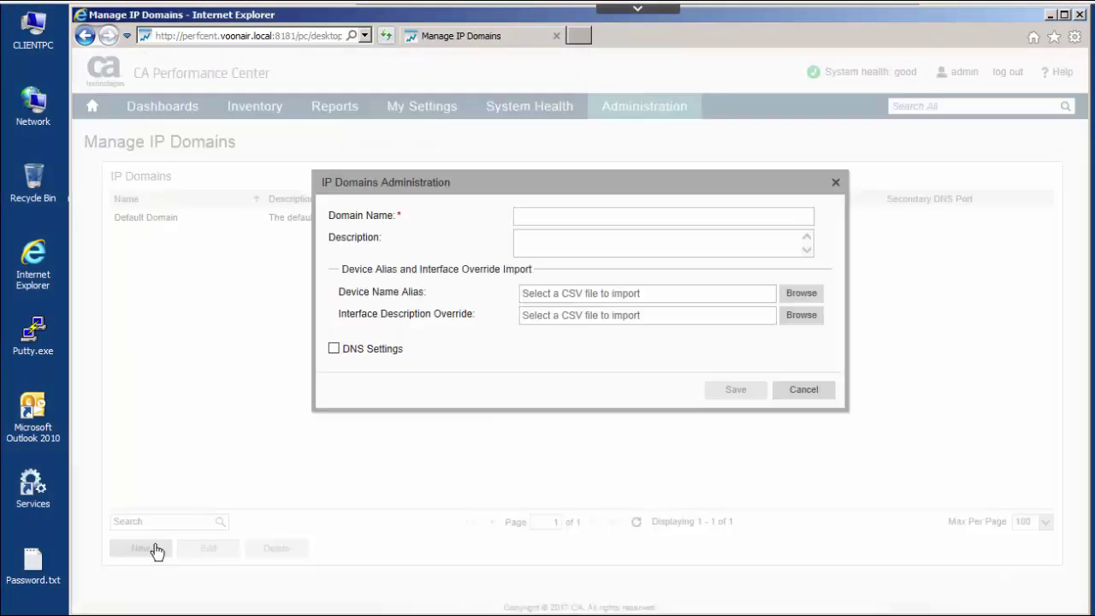
{"action": "left_click", "coordinate": [576, 217]}
{"action": "type", "text": "na"}
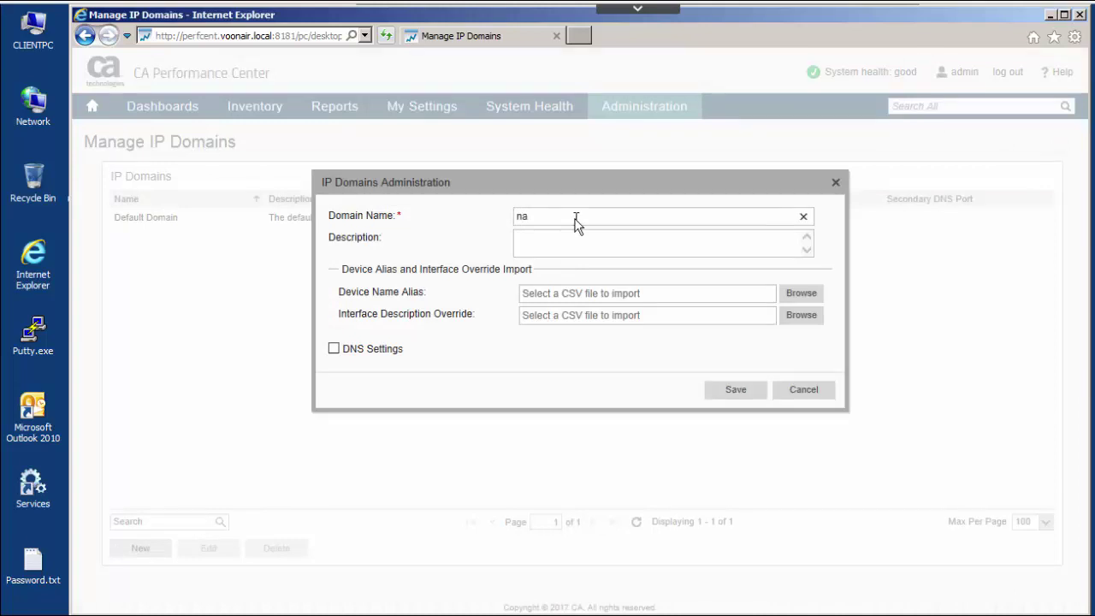
{"action": "type", "text": "_asia"}
{"action": "key", "text": "Tab"}
{"action": "type", "text": "IP domain for the North "}
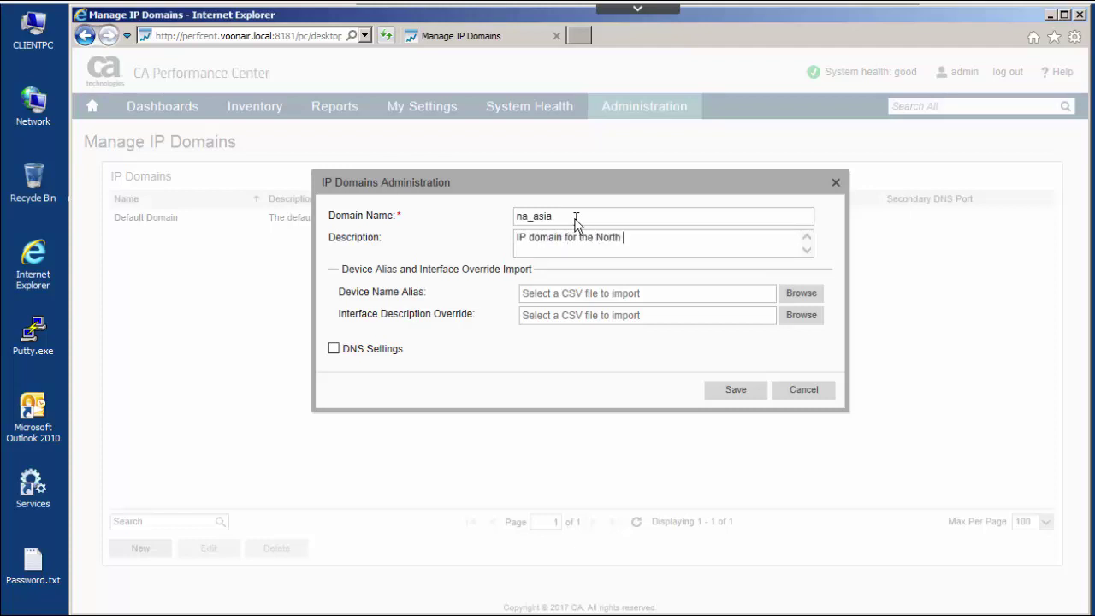
{"action": "type", "text": "America & Asia aggregate "}
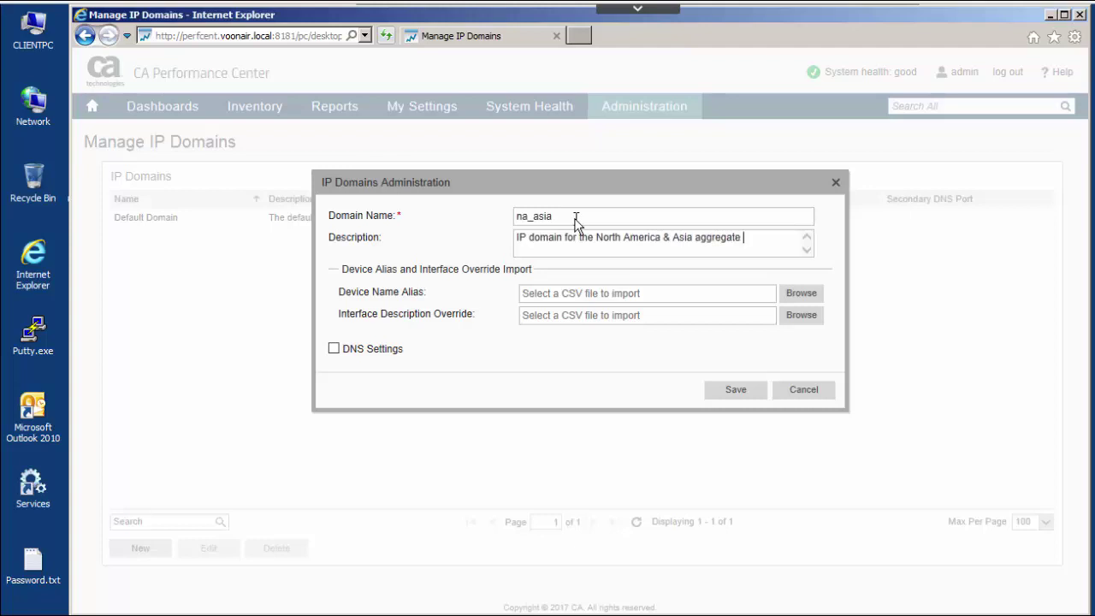
{"action": "type", "text": "site"}
{"action": "left_click", "coordinate": [737, 396]}
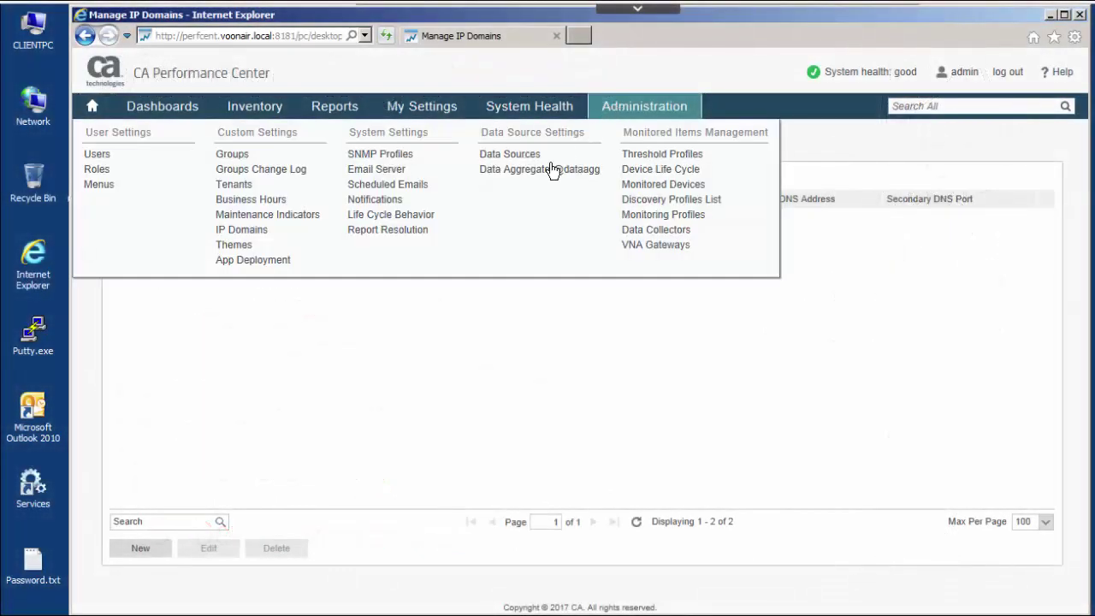
Start a new discovery profile on the Data Aggregator and name it Berlin Network
{"action": "left_click", "coordinate": [551, 169]}
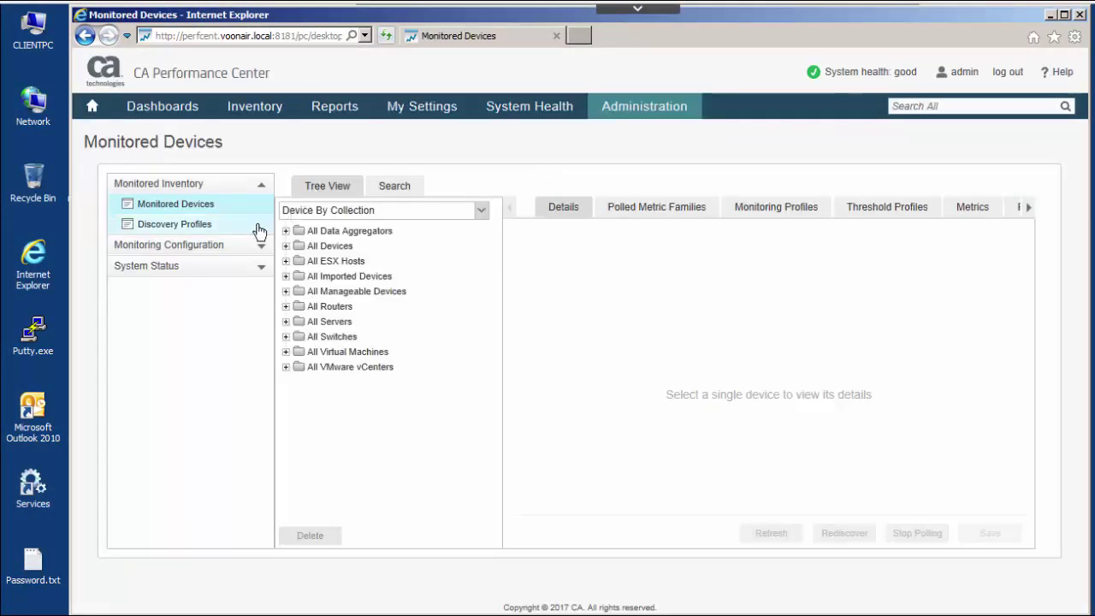
{"action": "left_click", "coordinate": [259, 231]}
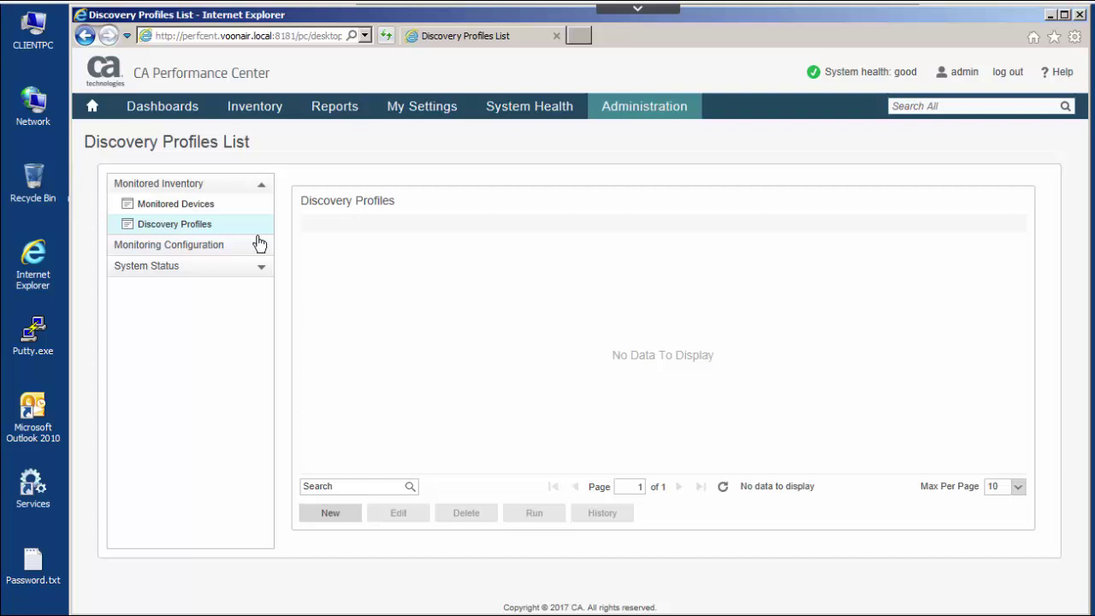
{"action": "left_click", "coordinate": [318, 518]}
{"action": "left_click", "coordinate": [720, 165]}
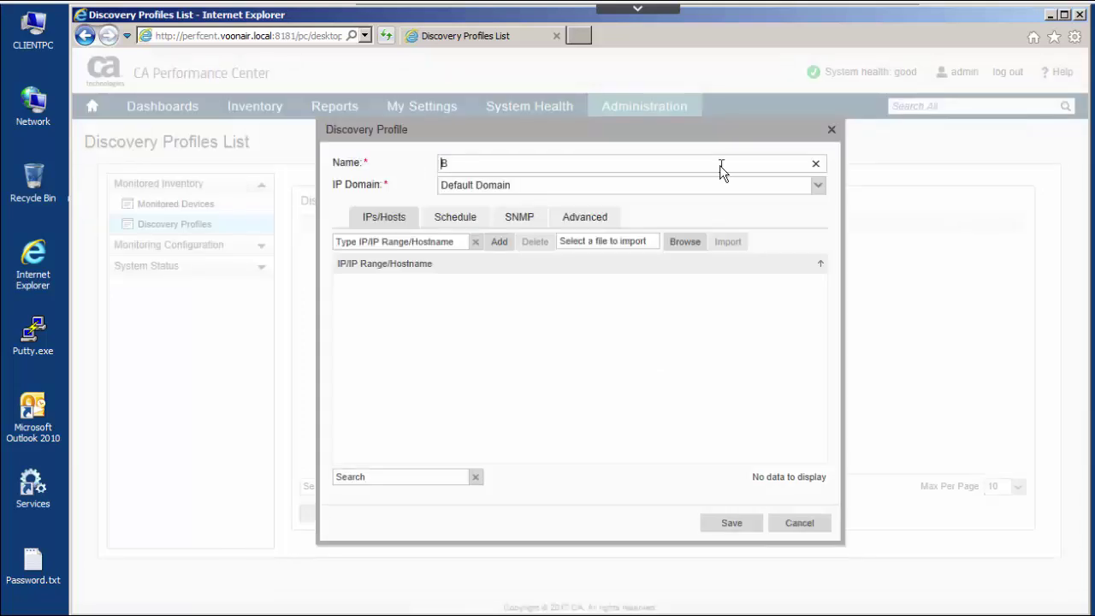
{"action": "type", "text": "Berlin Network"}
Add the IP range 10.209.13.3-4 and the address 10.209.13.1 to the Berlin Network profile
{"action": "left_click", "coordinate": [447, 241]}
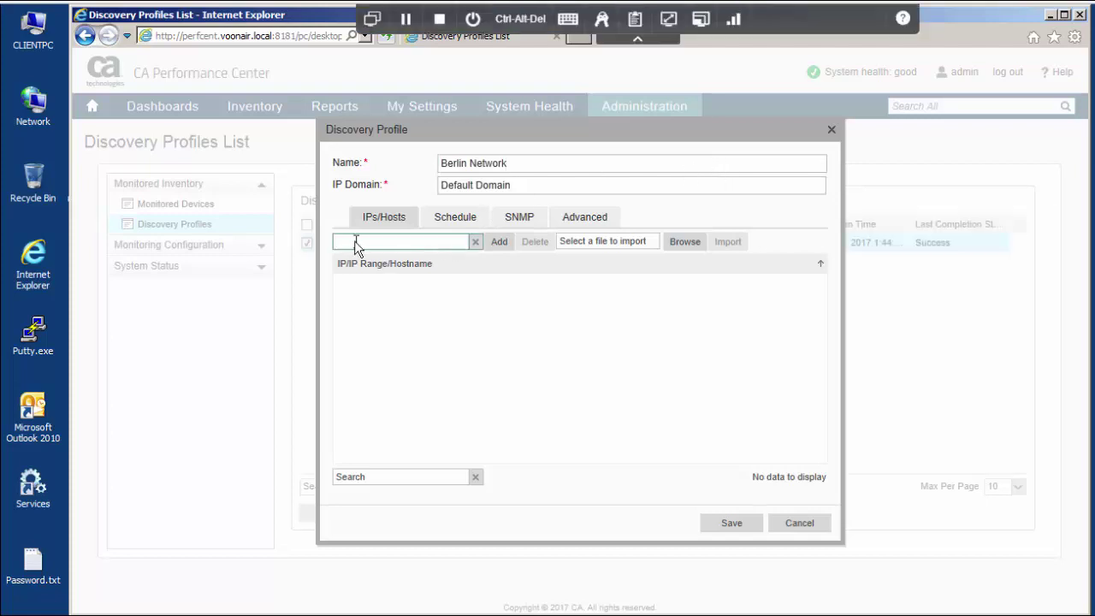
{"action": "type", "text": "10.239.13.3-4"}
{"action": "left_click", "coordinate": [502, 243]}
{"action": "type", "text": "10"}
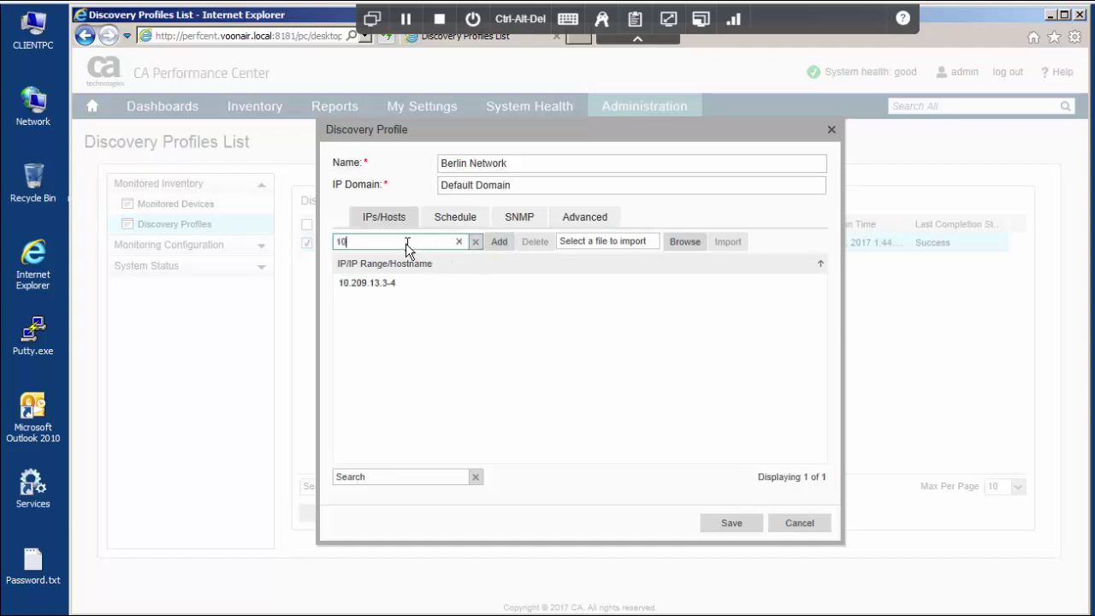
{"action": "type", "text": ".209.13.1"}
{"action": "key", "text": "Return"}
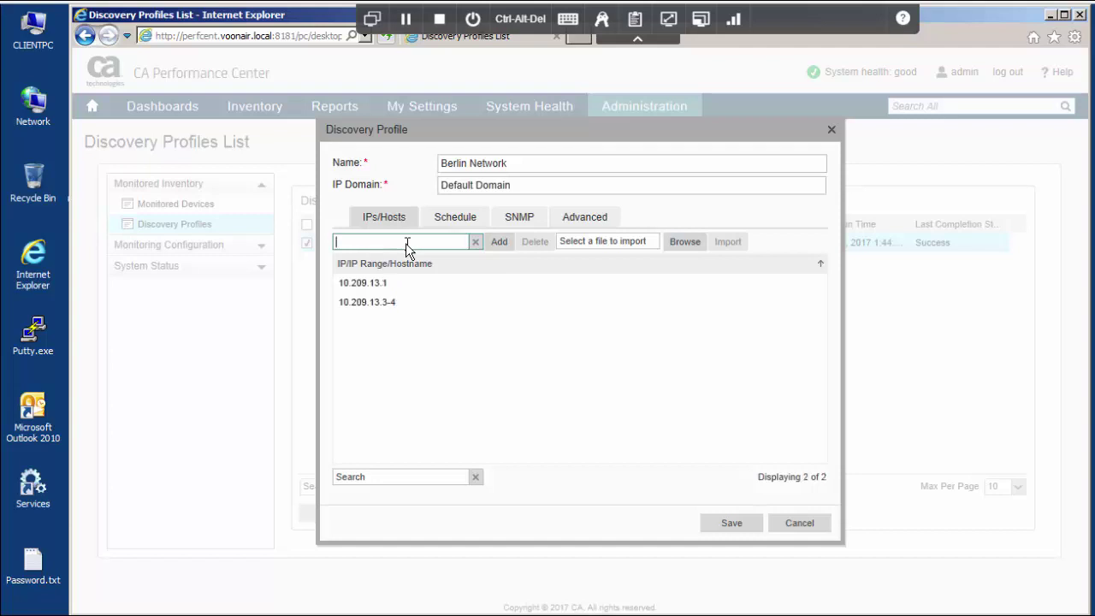
Add 10.209.13.6, the range 10.209.13.8-9 and 10.209.13.16 to the Berlin Network profile's IP list
{"action": "type", "text": "10.209.13.6"}
{"action": "key", "text": "Return"}
{"action": "type", "text": "10.209.13"}
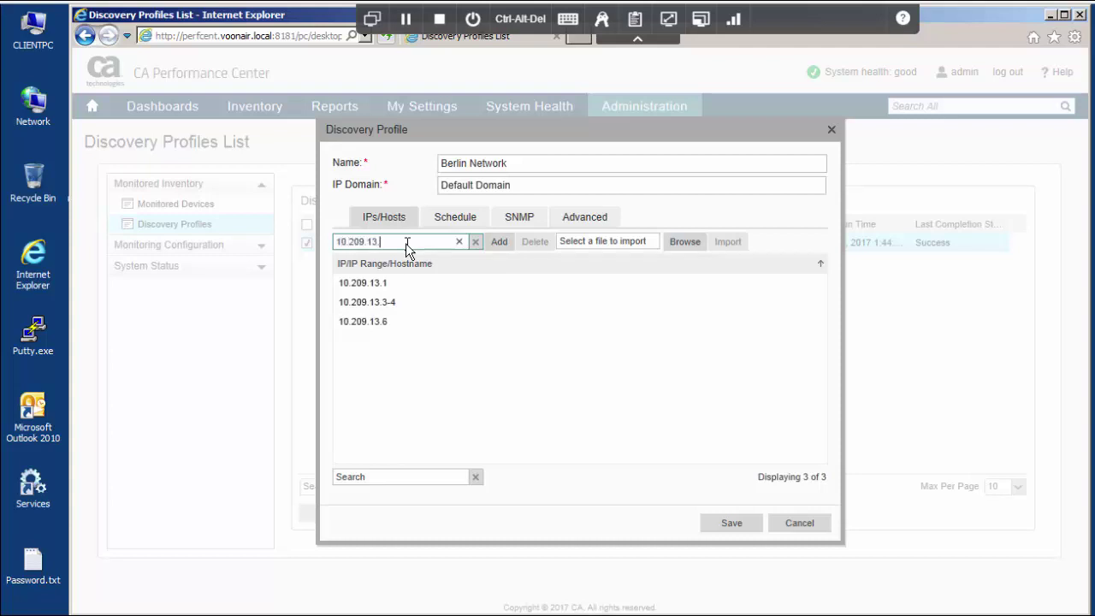
{"action": "type", "text": ".8-9"}
{"action": "key", "text": "Return"}
{"action": "type", "text": "10.209.13.16"}
{"action": "key", "text": "Return"}
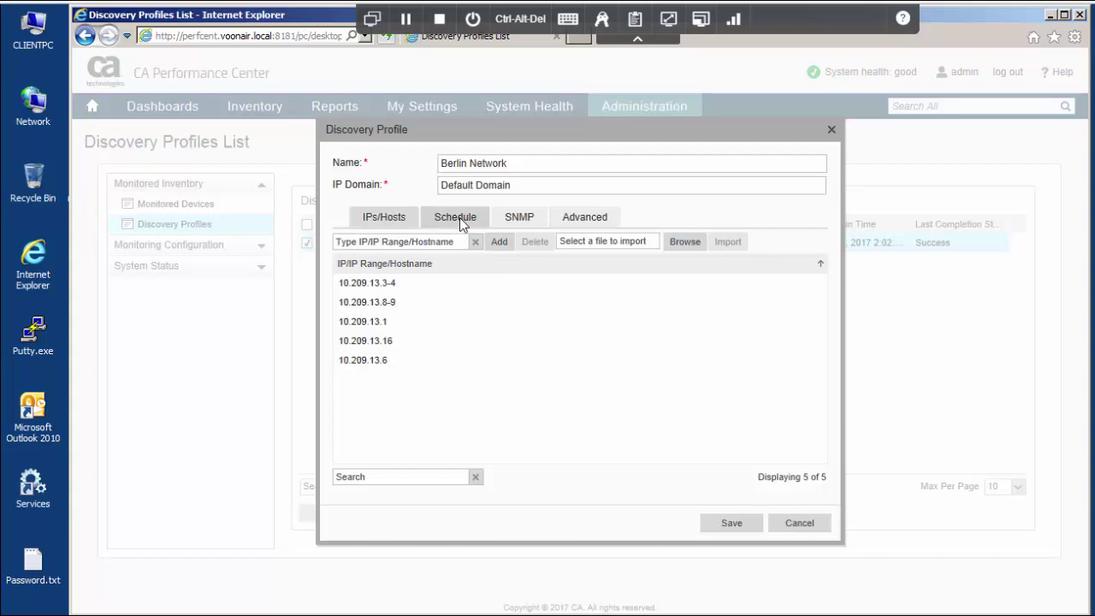
Review the schedule options, disable Create Pingables under ICMP discovery, and save the Berlin Network profile
{"action": "left_click", "coordinate": [460, 217]}
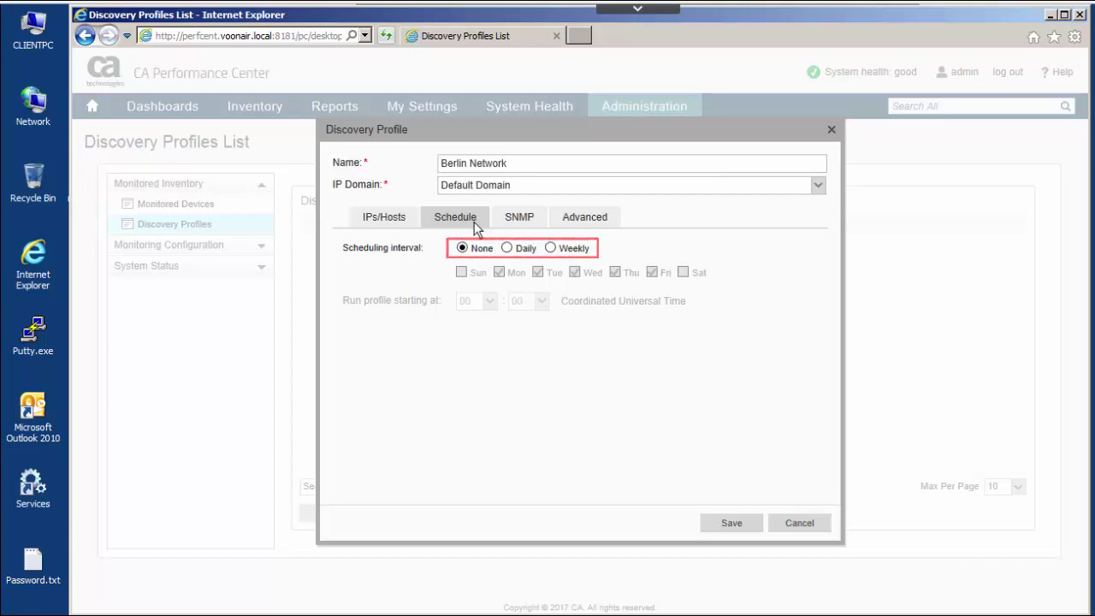
{"action": "left_click", "coordinate": [576, 221]}
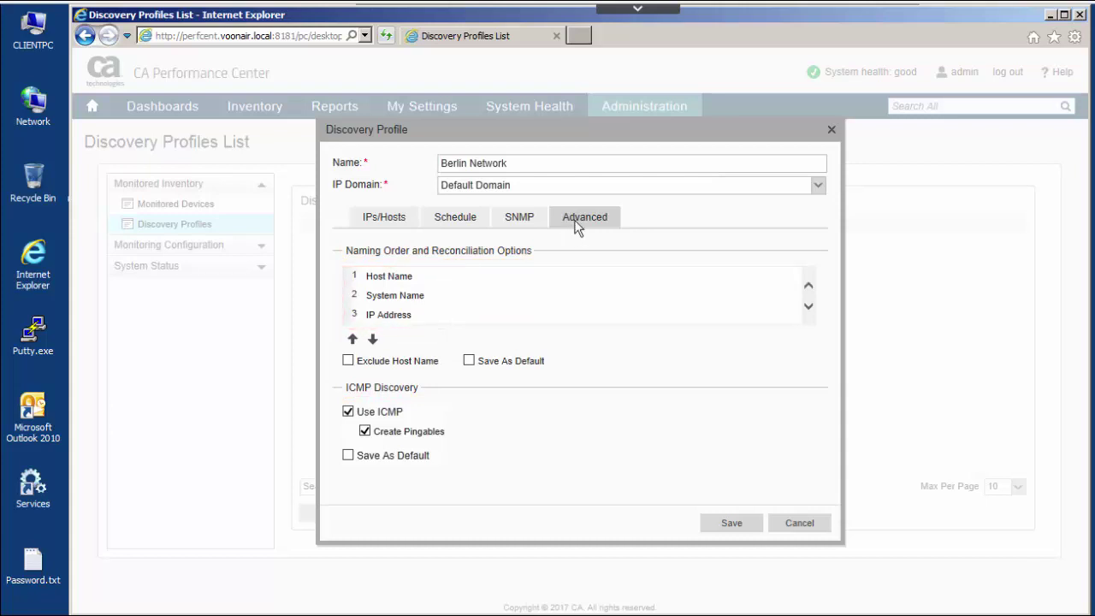
{"action": "left_click", "coordinate": [402, 430]}
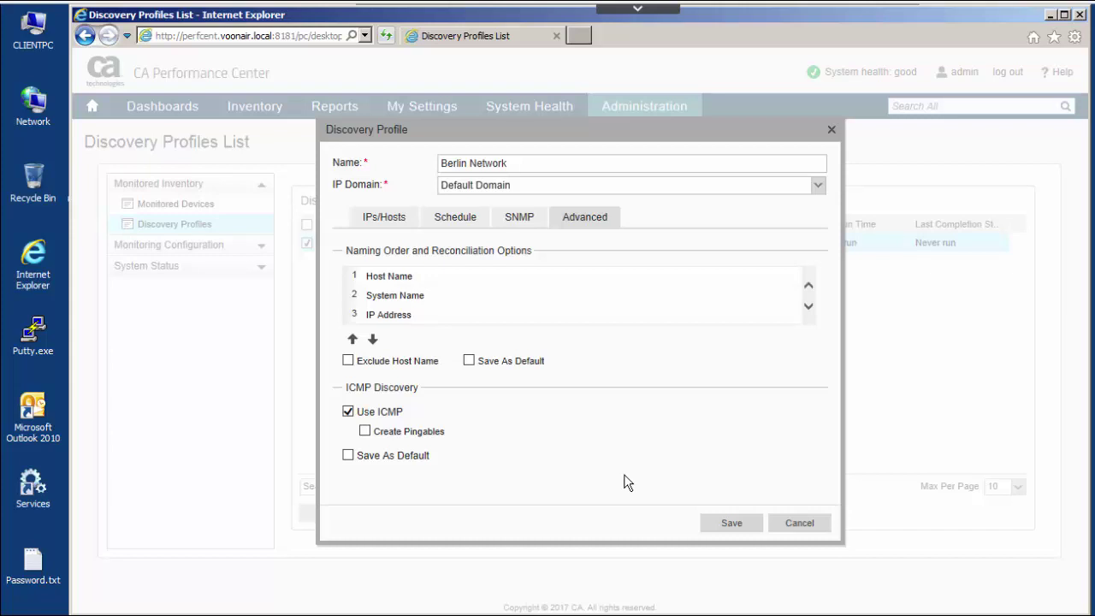
{"action": "left_click", "coordinate": [725, 524]}
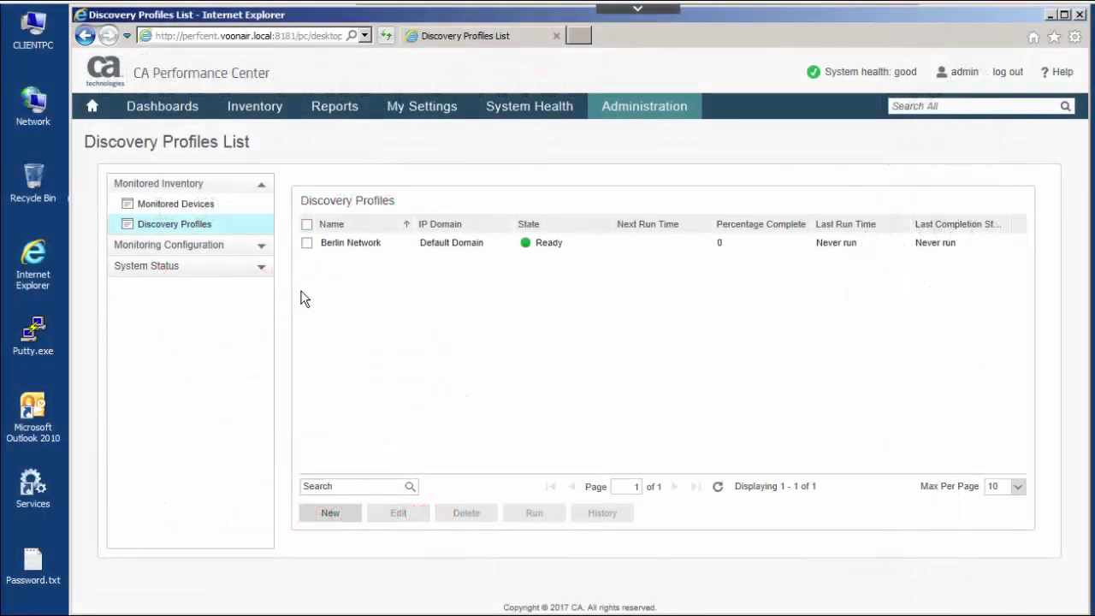
Run the Berlin Network discovery profile, and open its discovery history once the run is complete
{"action": "left_click", "coordinate": [306, 243]}
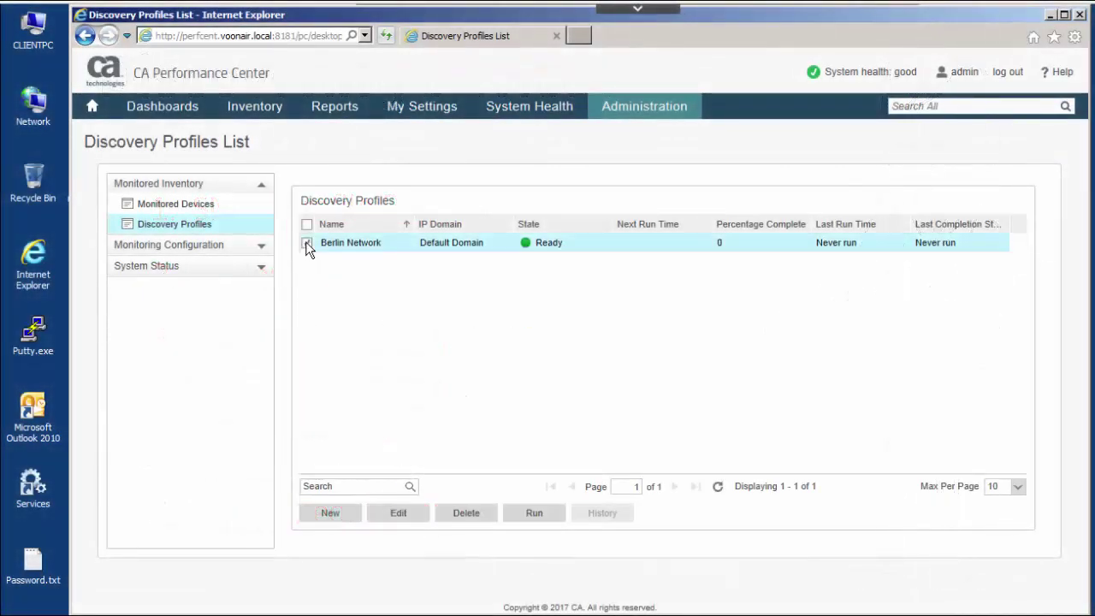
{"action": "left_click", "coordinate": [525, 517]}
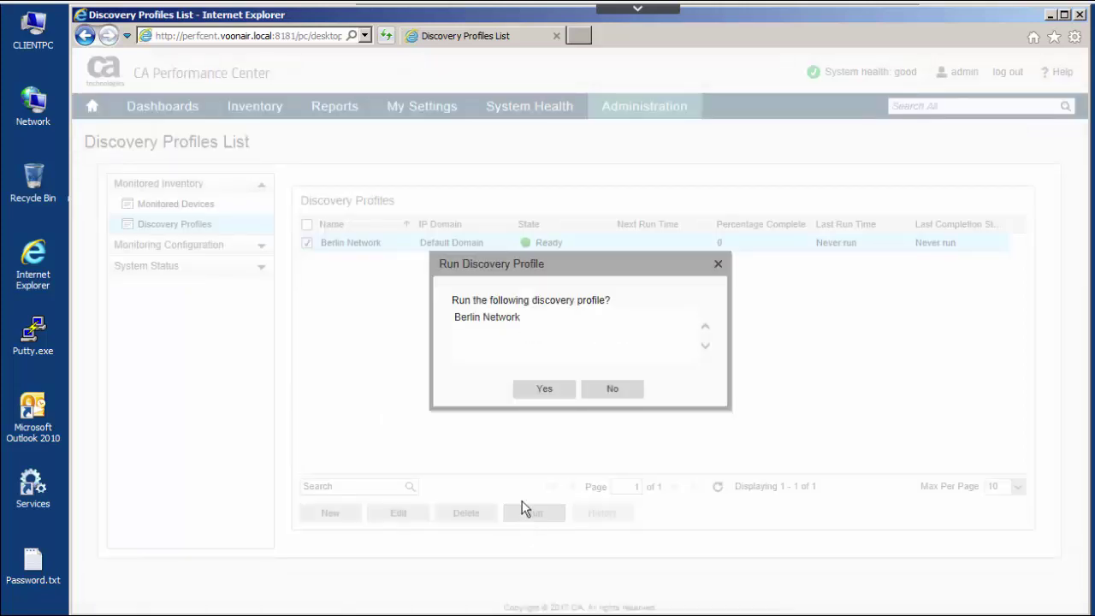
{"action": "left_click", "coordinate": [524, 392]}
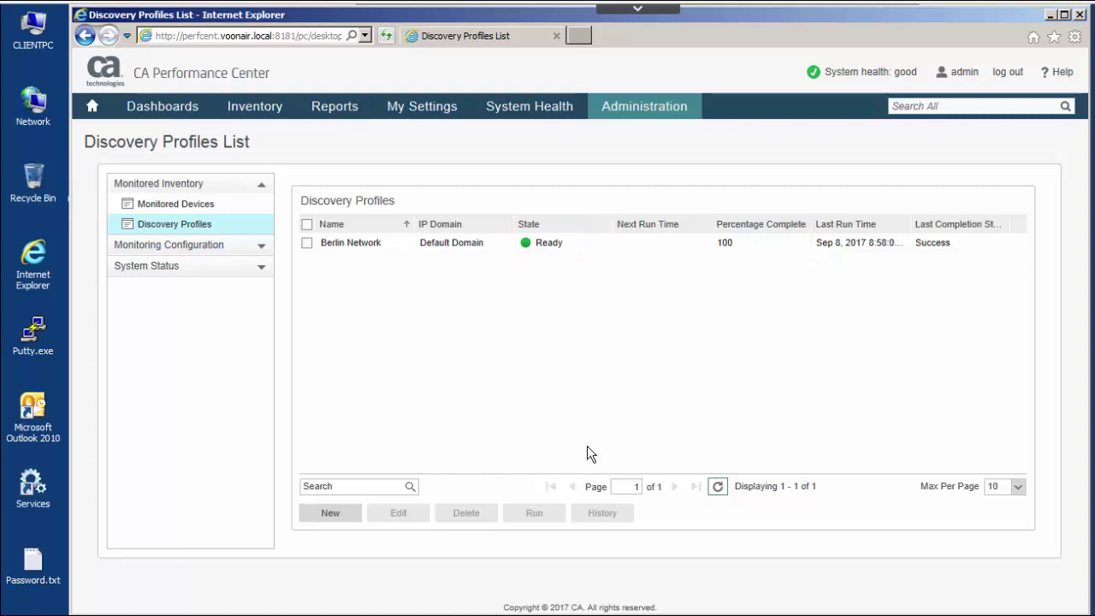
{"action": "left_click", "coordinate": [308, 243]}
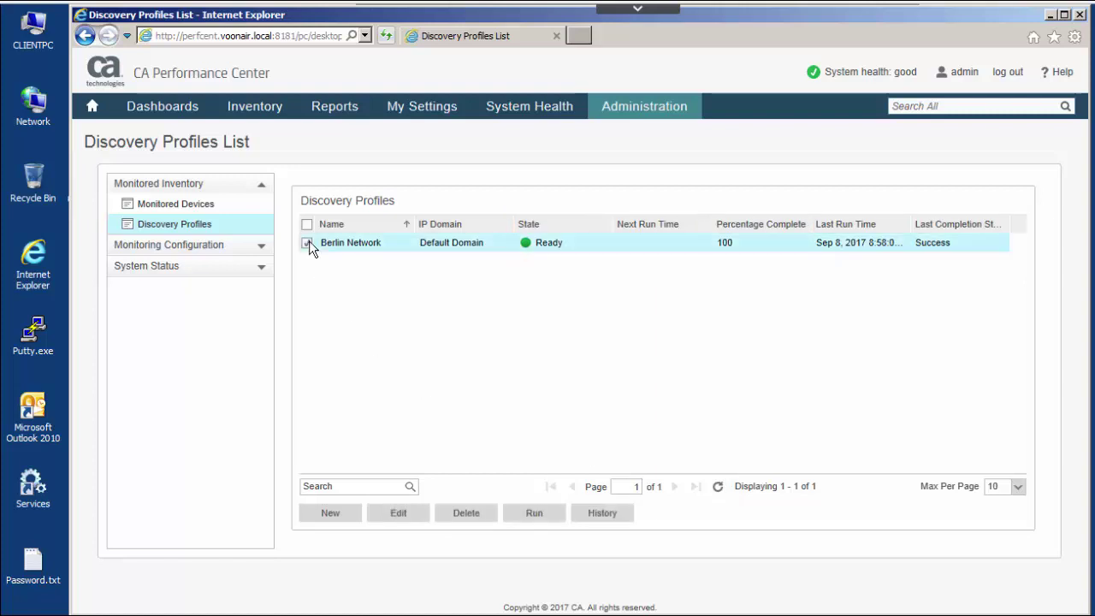
{"action": "left_click", "coordinate": [587, 517]}
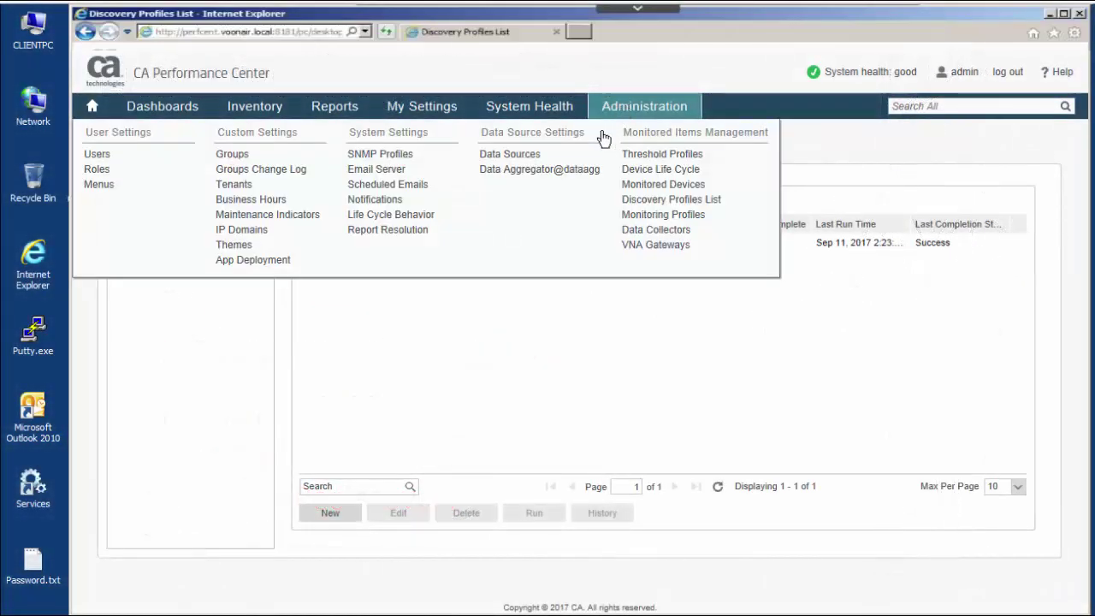
Open the Data Aggregator's monitored devices and rediscover the device 192.168.1.13 from the All Devices collection
{"action": "left_click", "coordinate": [587, 173]}
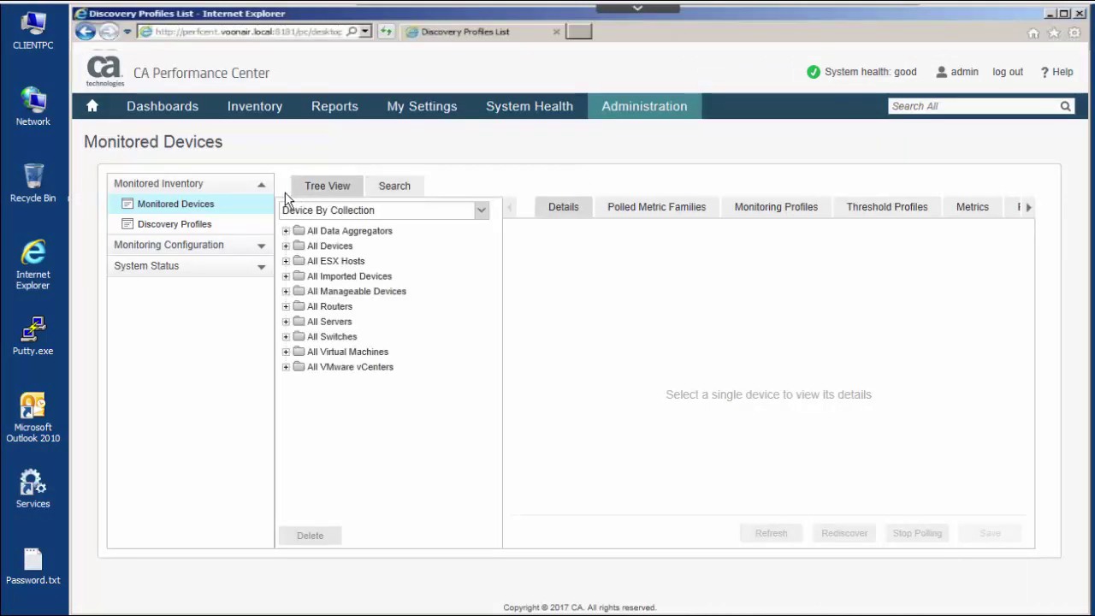
{"action": "left_click", "coordinate": [329, 246]}
{"action": "left_click", "coordinate": [316, 261]}
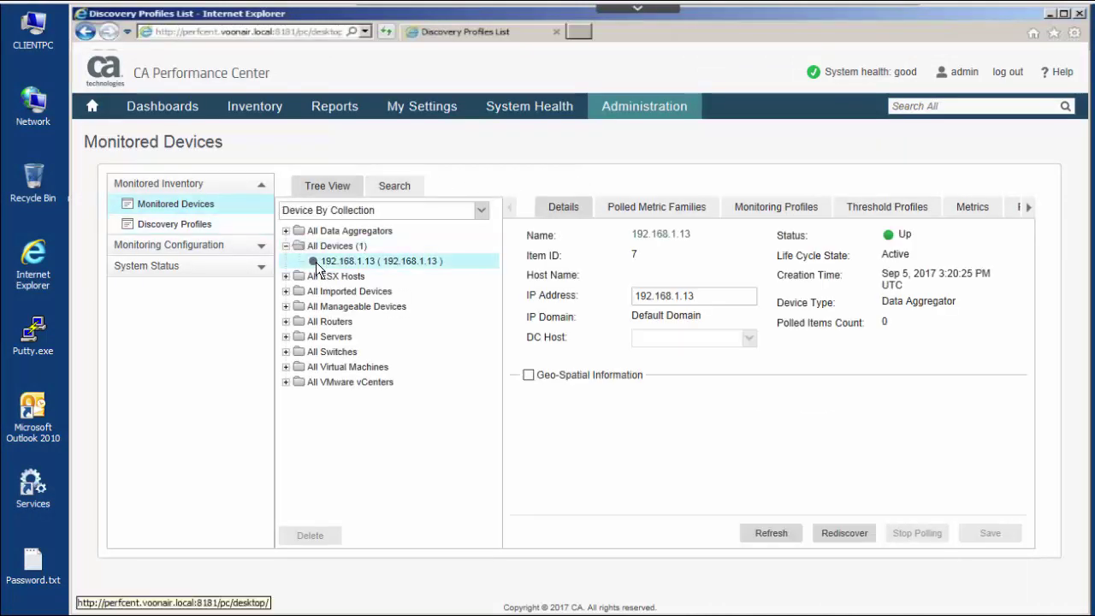
{"action": "left_click", "coordinate": [827, 536]}
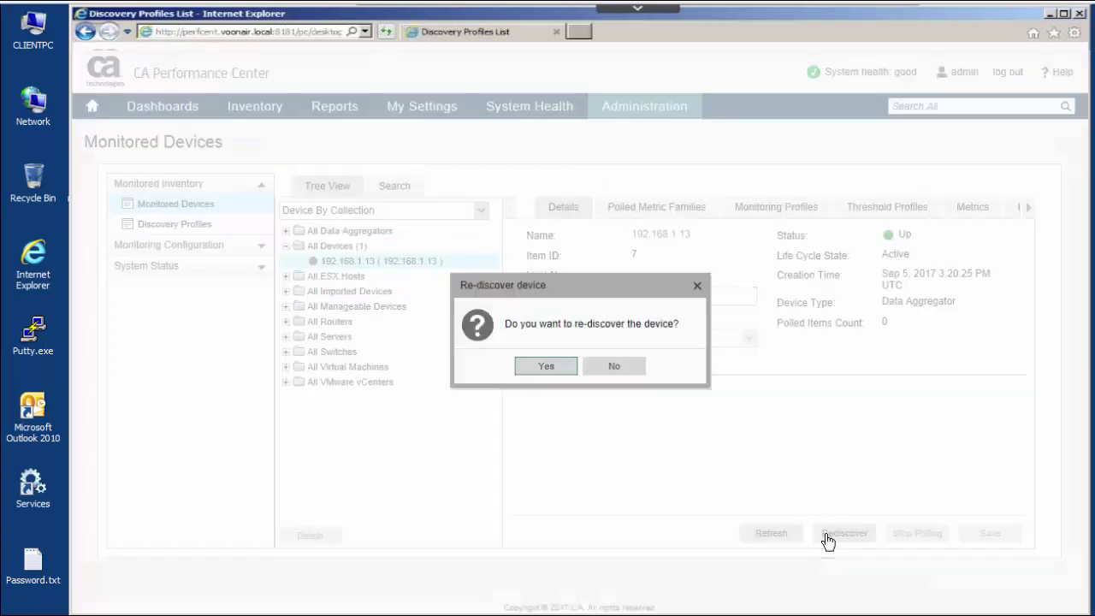
{"action": "left_click", "coordinate": [544, 368]}
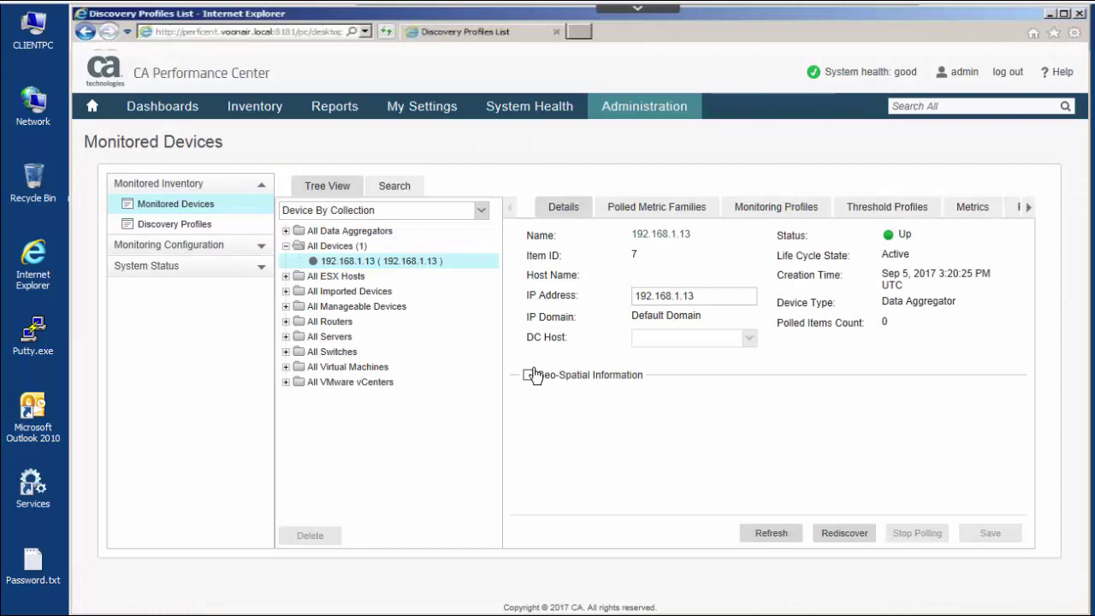